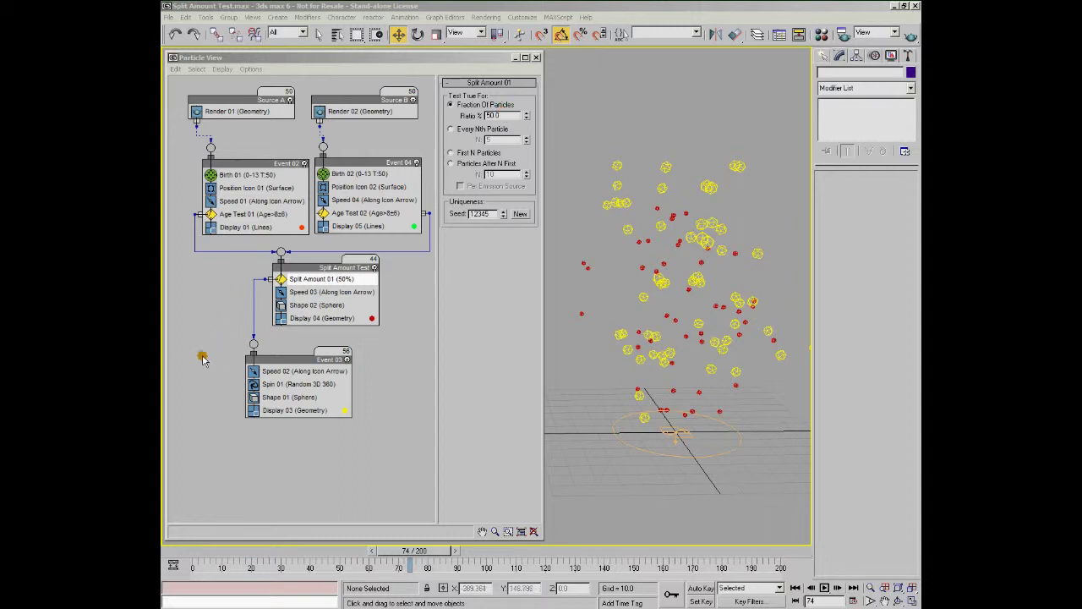
Play the 50% split animation through to frame 141, then rewind to frame 0.
{"action": "left_click", "coordinate": [180, 548]}
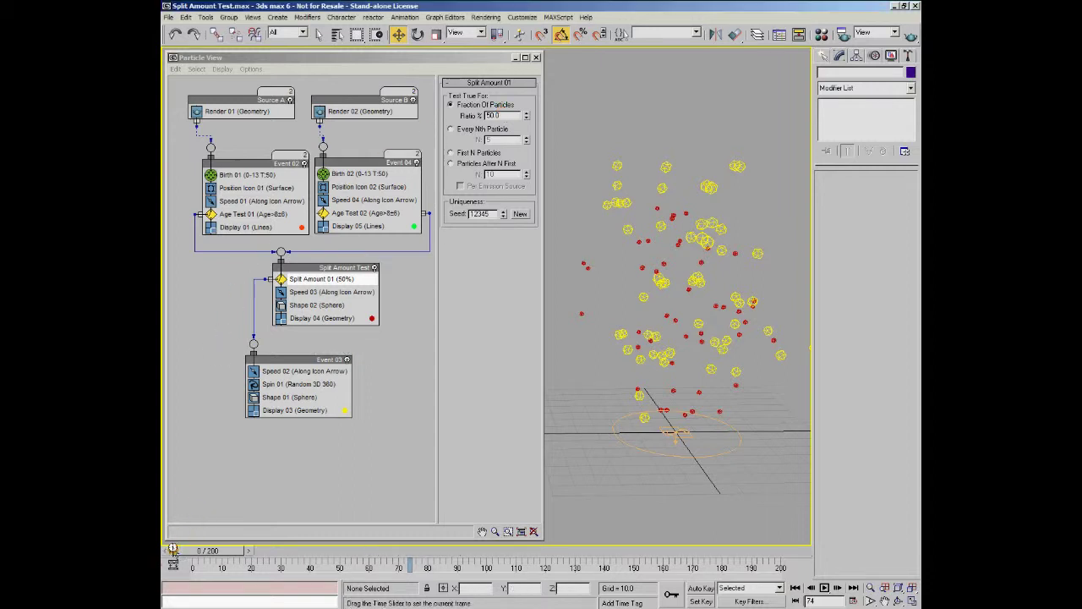
{"action": "left_click", "coordinate": [825, 588]}
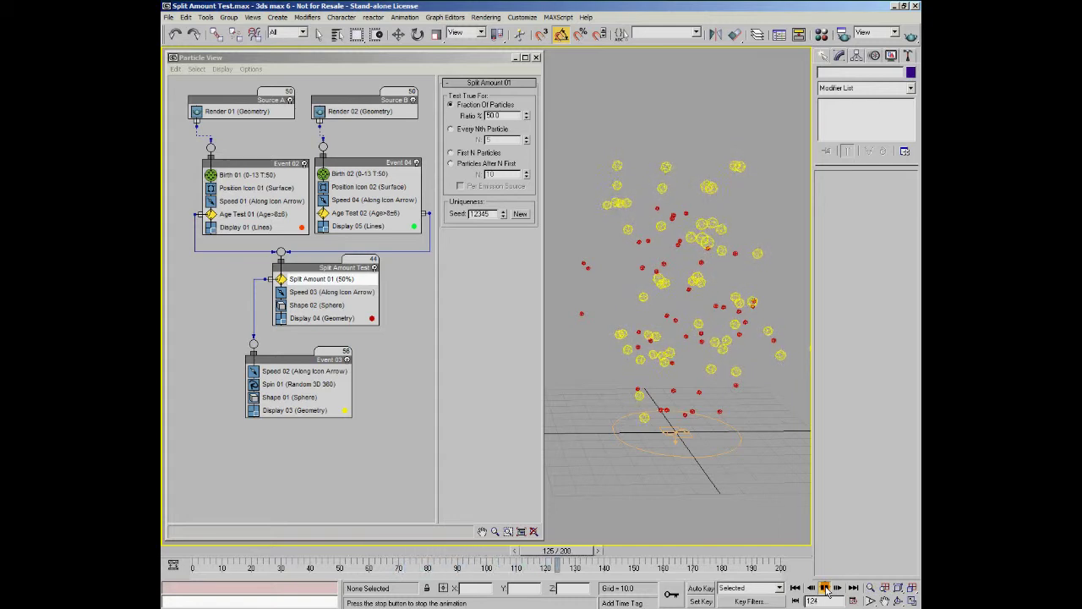
{"action": "left_click", "coordinate": [826, 588]}
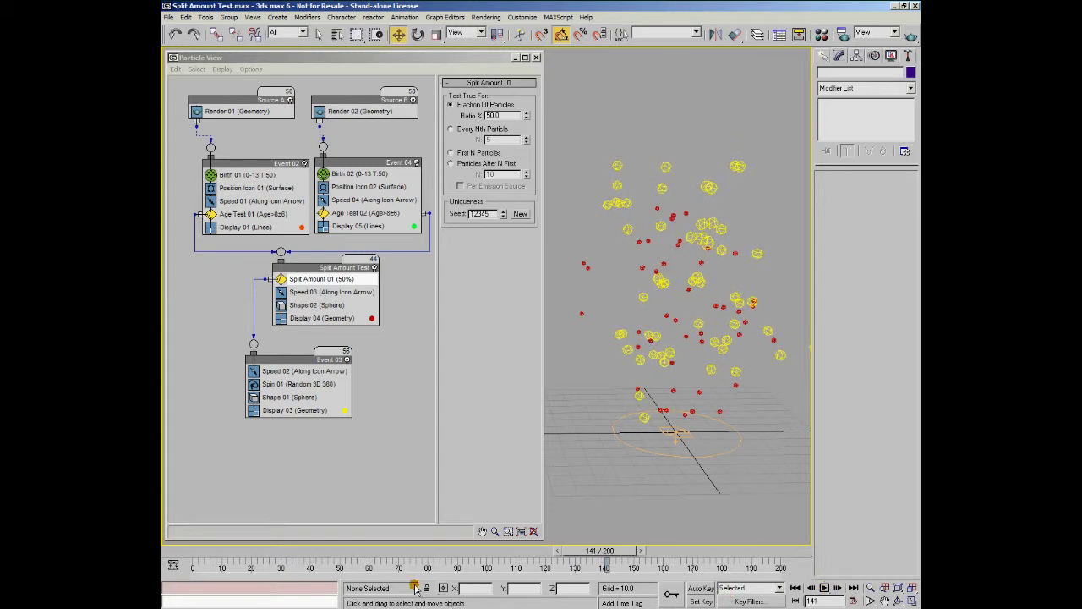
{"action": "left_click", "coordinate": [206, 548]}
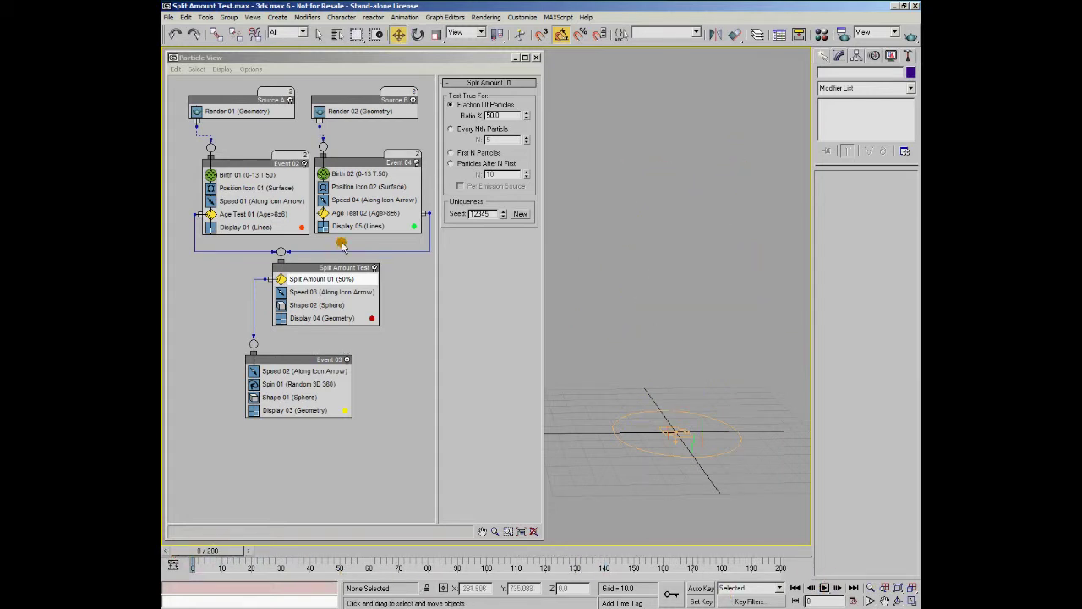
Set the Split Amount 01 Ratio % to 10.
{"action": "left_click", "coordinate": [452, 118]}
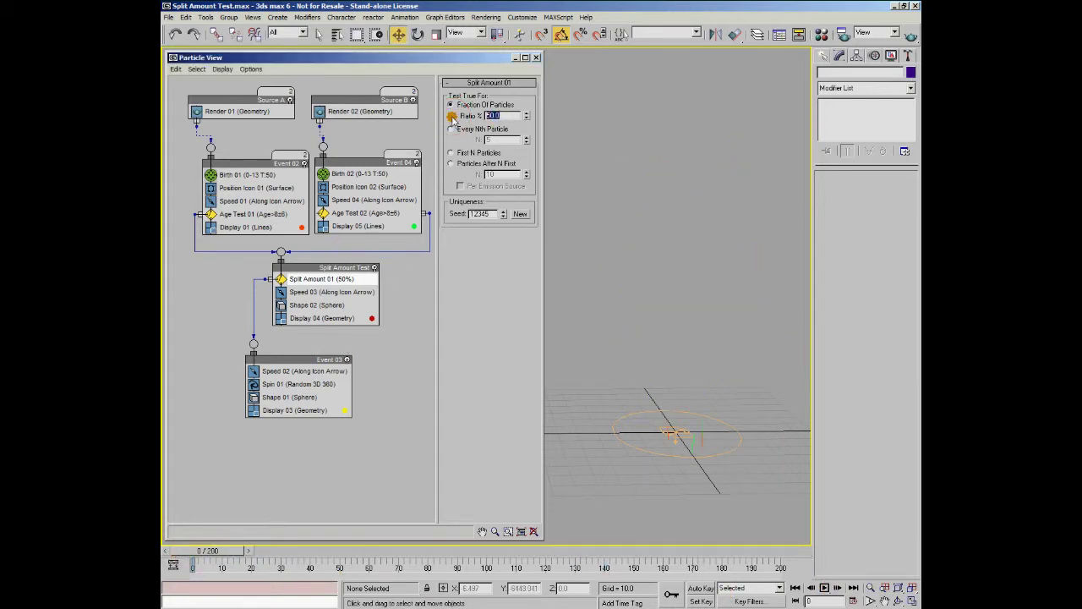
{"action": "type", "text": "10"}
{"action": "key", "text": "Return"}
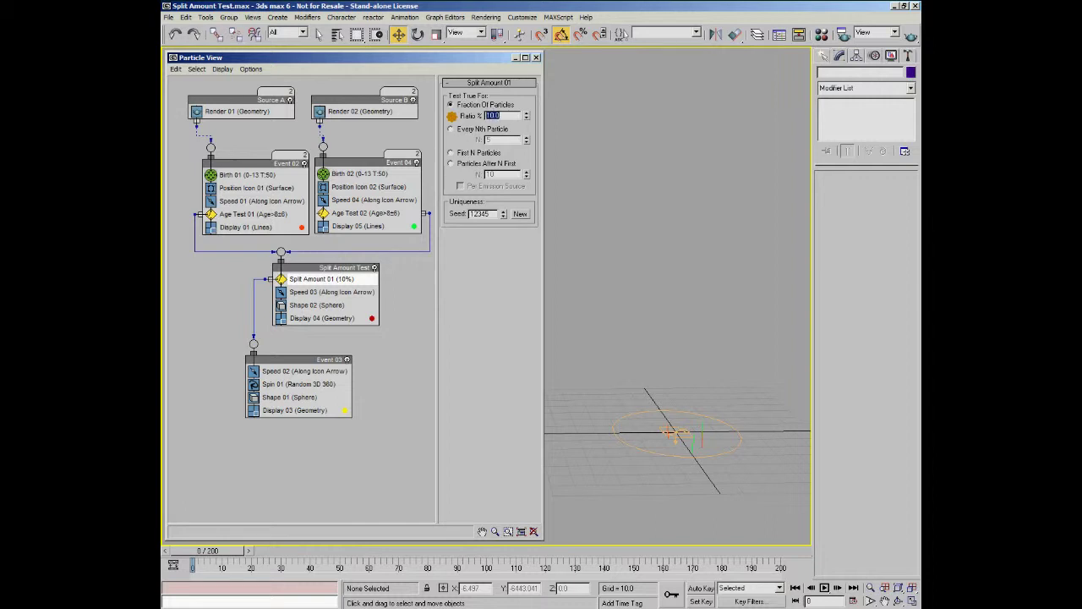
Preview the 10% split, rewind to frame 0, and switch to Every Nth Particle.
{"action": "left_click", "coordinate": [824, 588]}
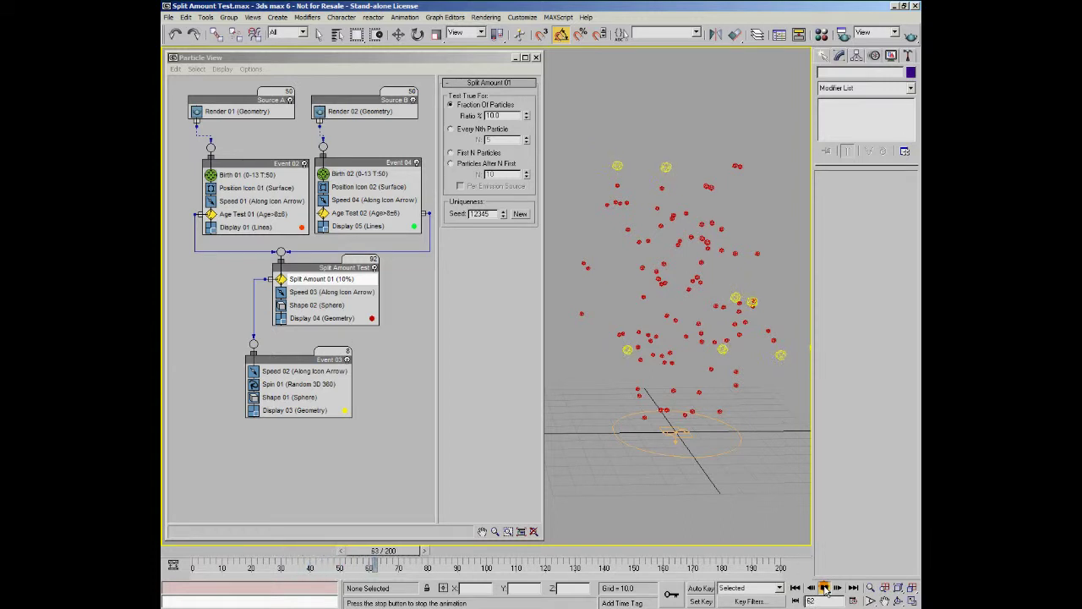
{"action": "left_click", "coordinate": [824, 587]}
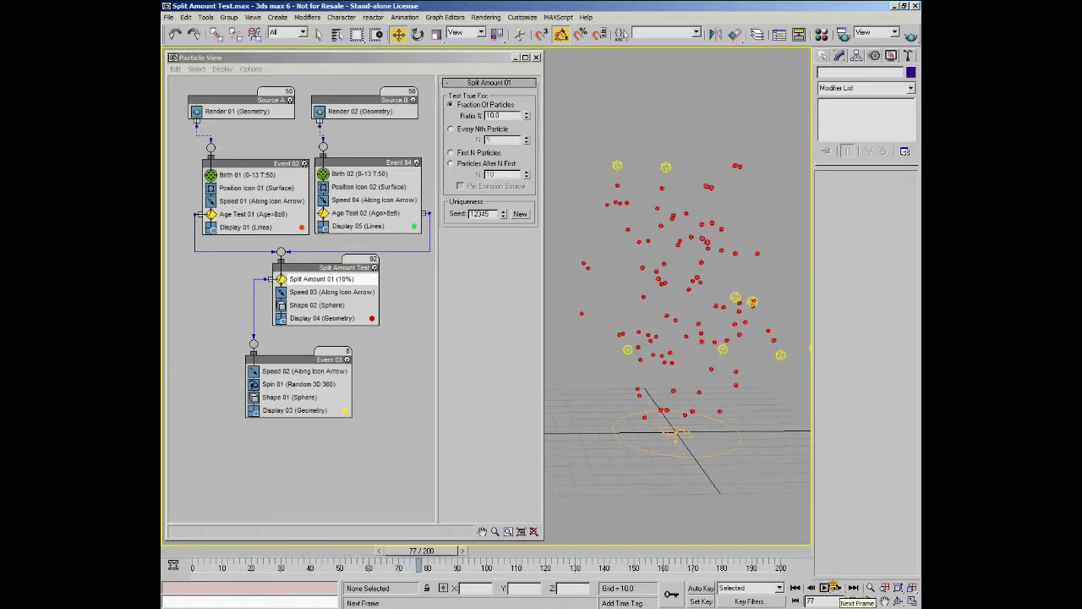
{"action": "left_click", "coordinate": [166, 548]}
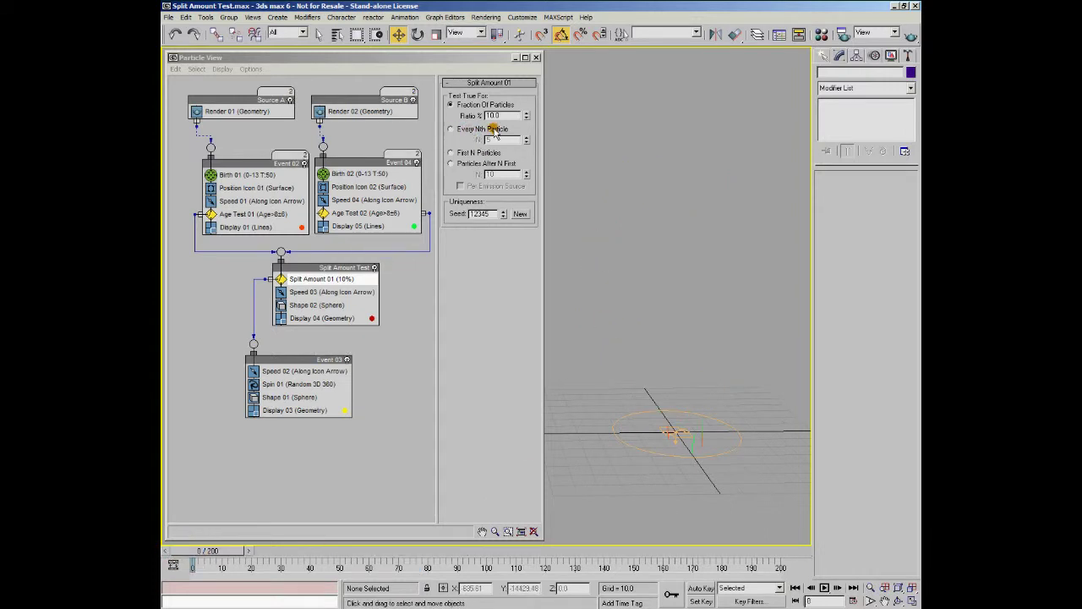
{"action": "left_click", "coordinate": [452, 129]}
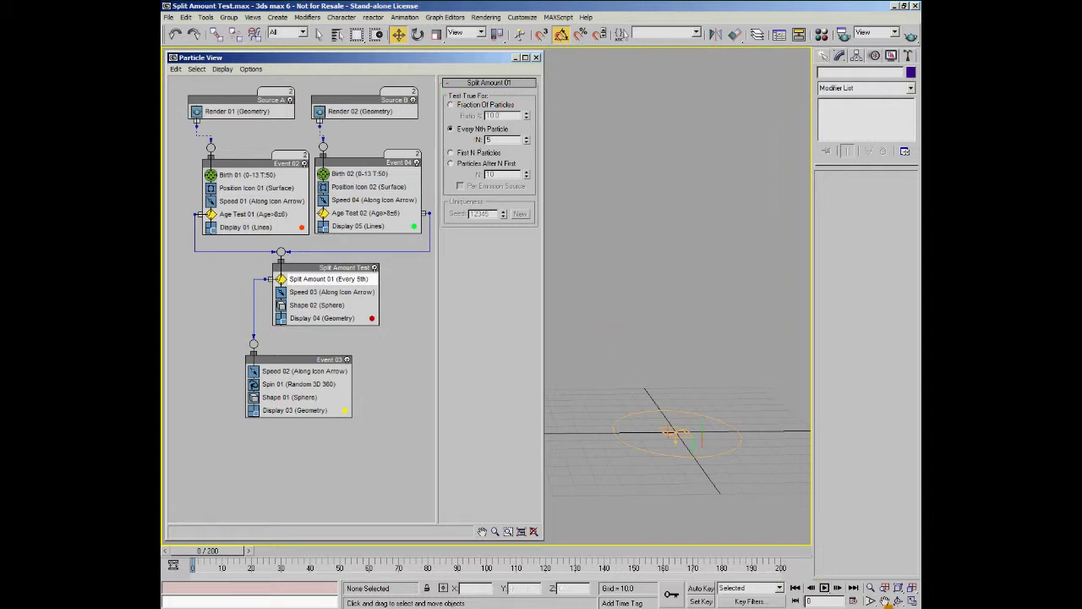
Preview the every-5th-particle split, rewind to frame 0, and reset N to 1.
{"action": "left_click", "coordinate": [826, 587]}
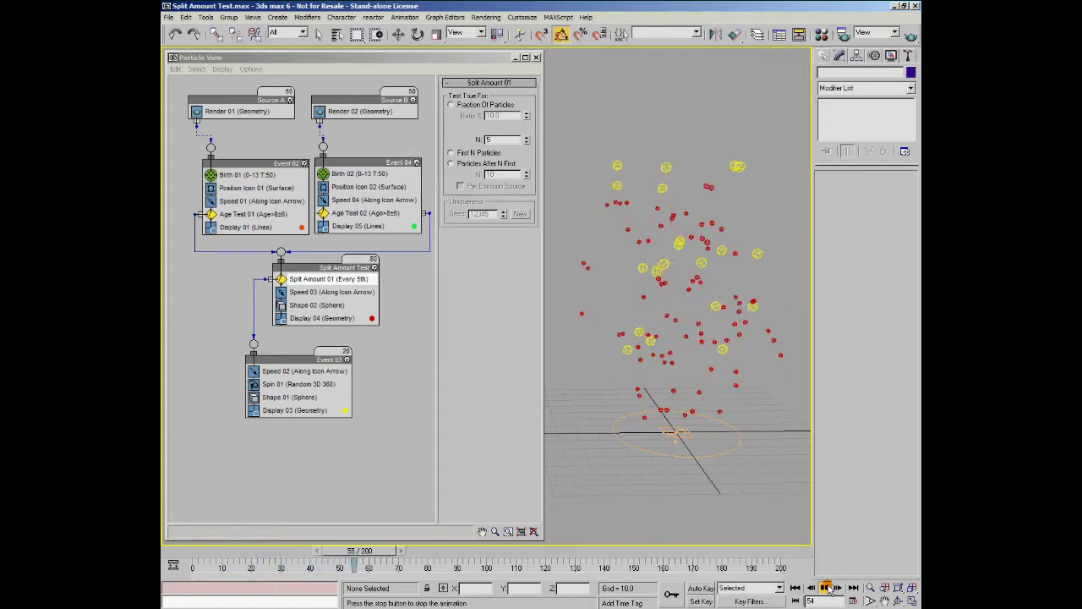
{"action": "left_click", "coordinate": [828, 588]}
{"action": "left_click", "coordinate": [184, 550]}
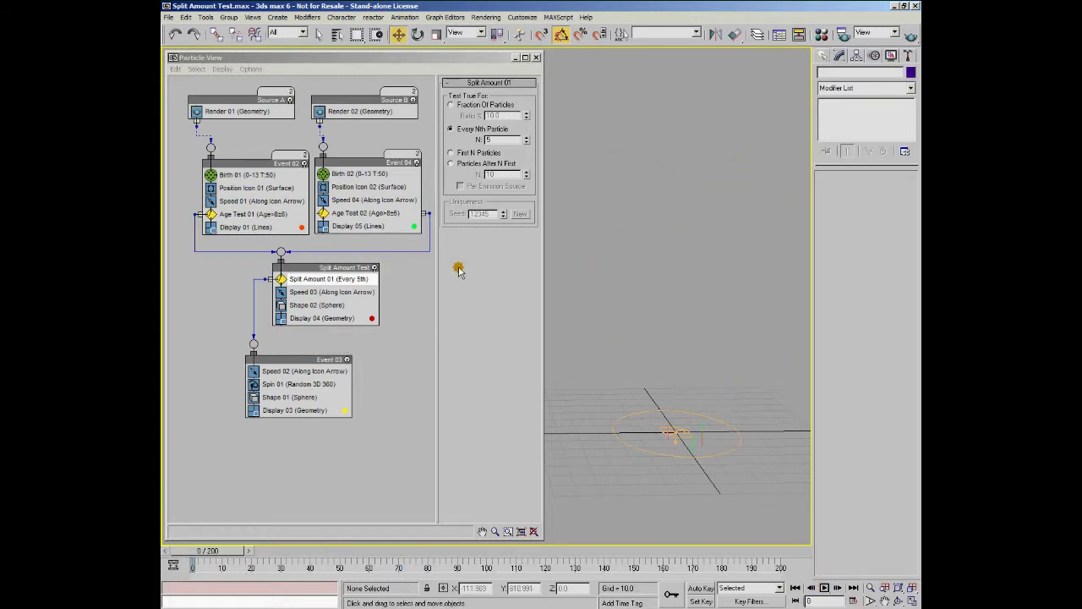
{"action": "right_click", "coordinate": [526, 140]}
Preview all 100 particles going to Event 03, then switch Split Amount 01 to First N Particles.
{"action": "left_click", "coordinate": [823, 590]}
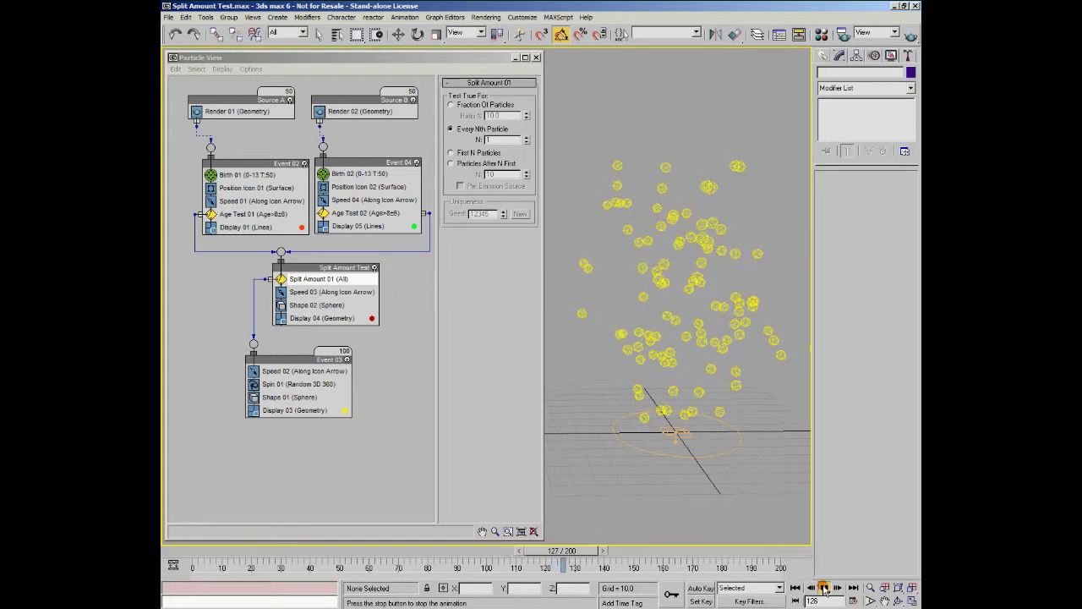
{"action": "left_click", "coordinate": [822, 588]}
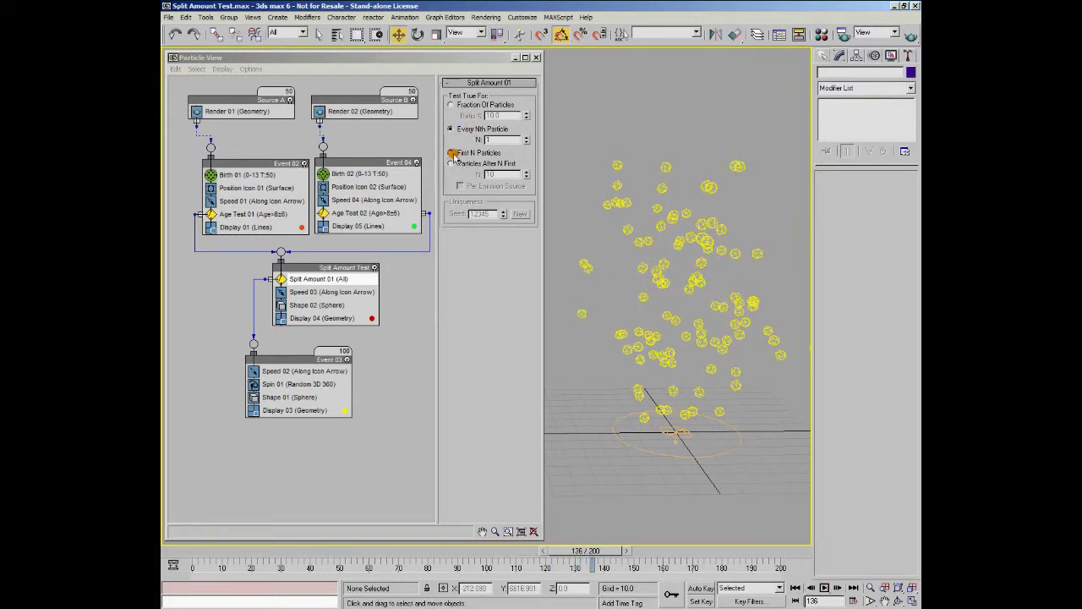
{"action": "left_click", "coordinate": [451, 153]}
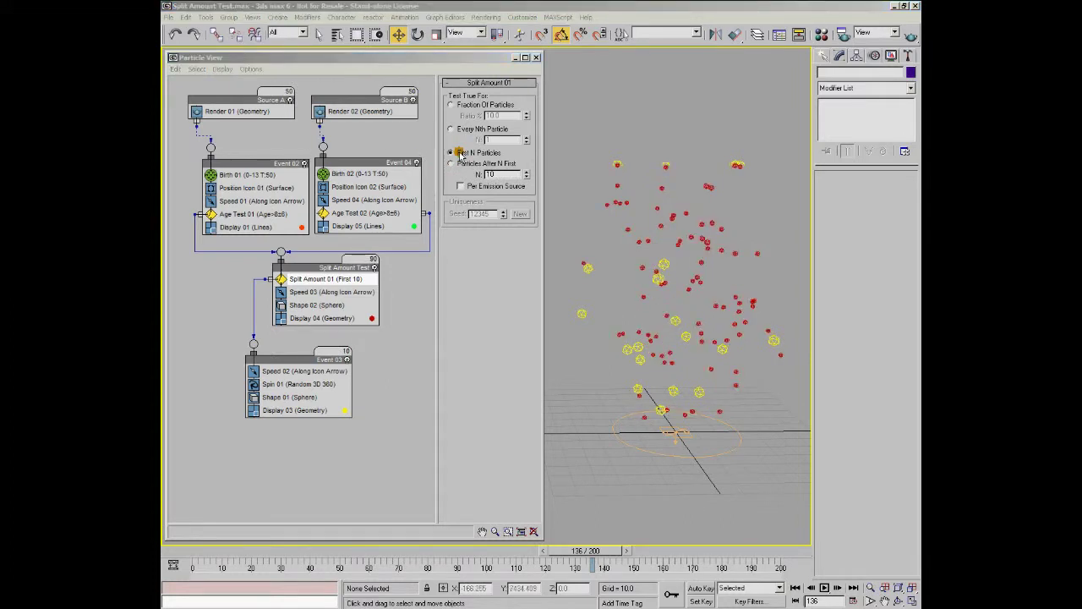
Preview the first-10 split from frame 0, stopping around frame 30.
{"action": "left_click", "coordinate": [173, 554]}
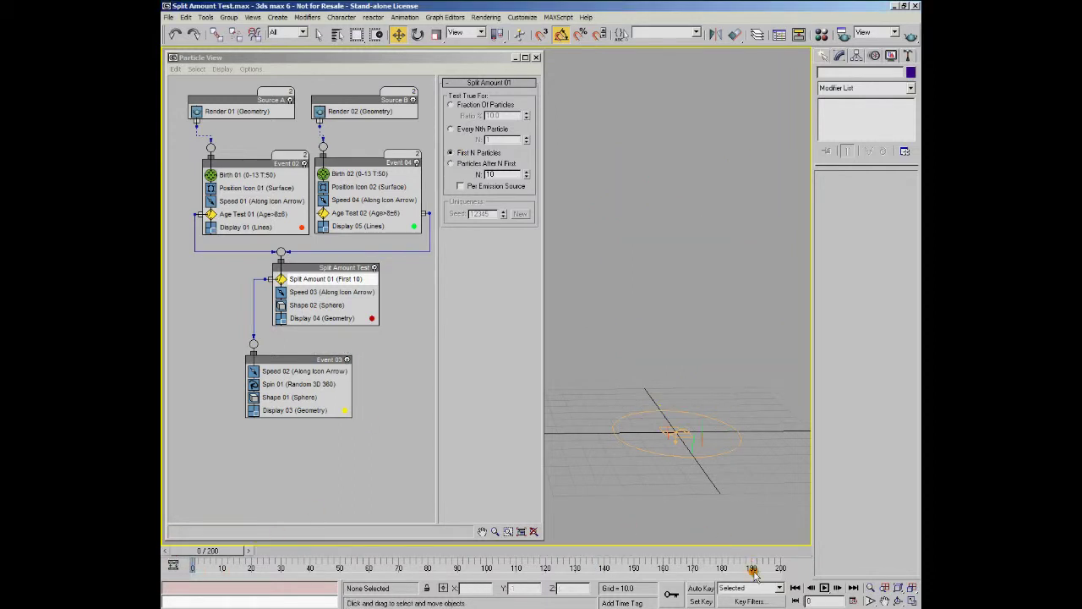
{"action": "left_click", "coordinate": [826, 588]}
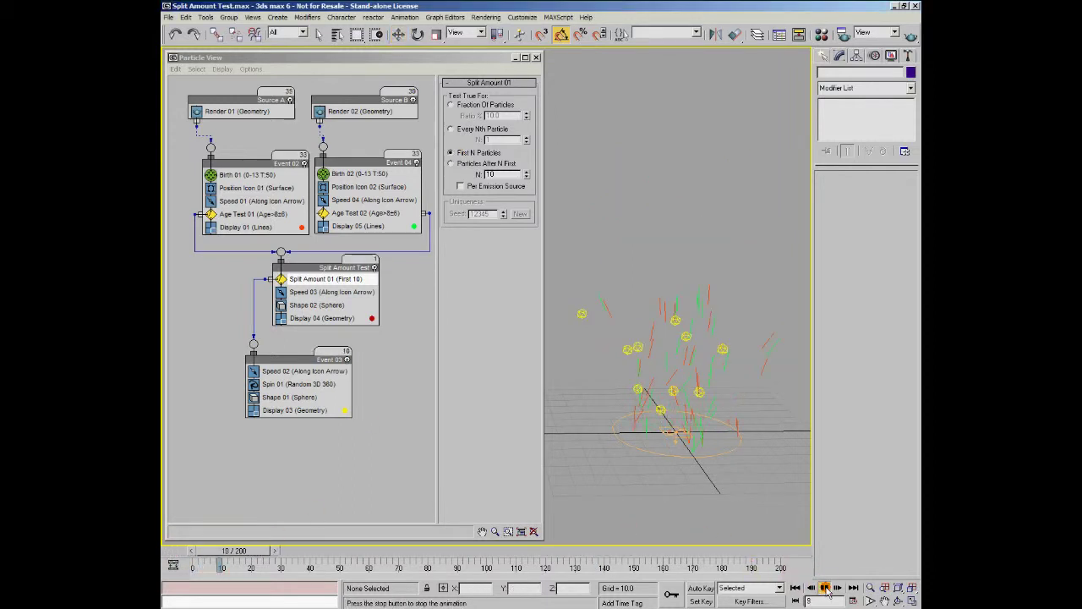
{"action": "left_click", "coordinate": [826, 588]}
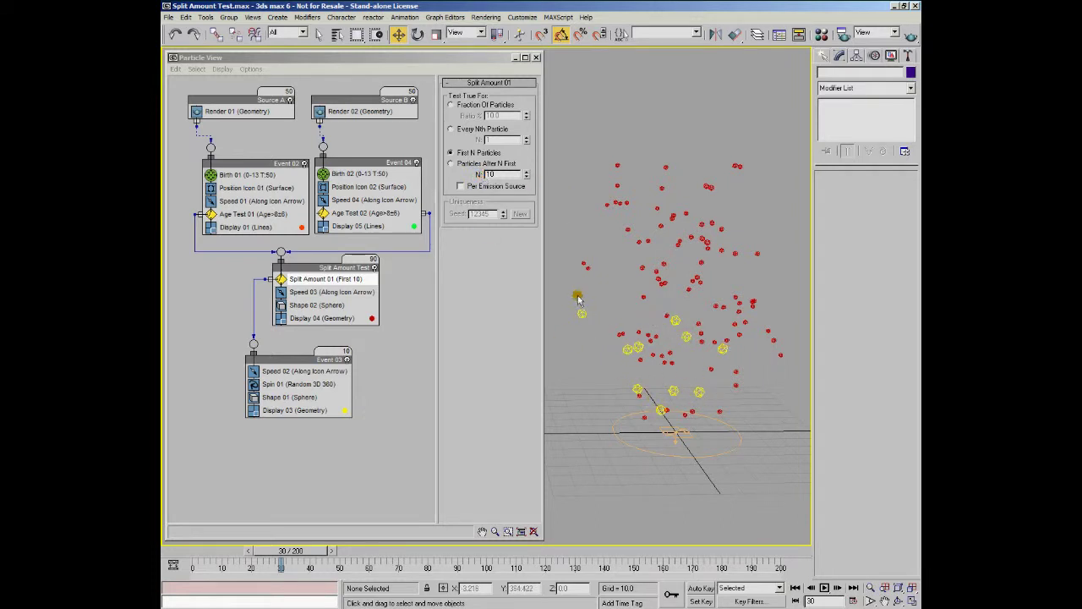
Set N to 30 in Split Amount 01 and rewind to frame 0.
{"action": "left_click", "coordinate": [506, 174]}
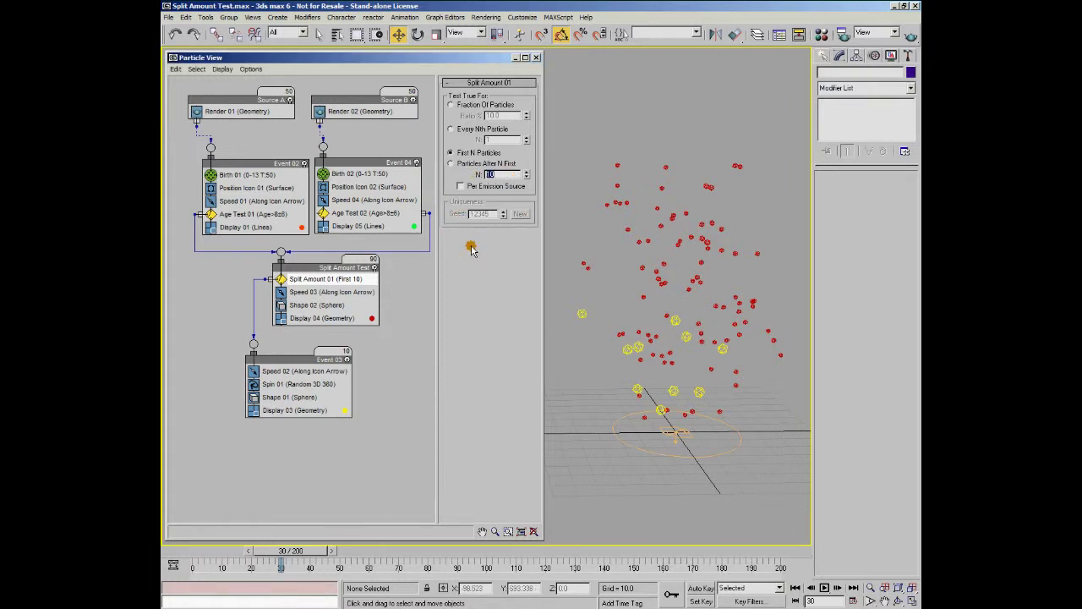
{"action": "type", "text": "30"}
{"action": "key", "text": "Return"}
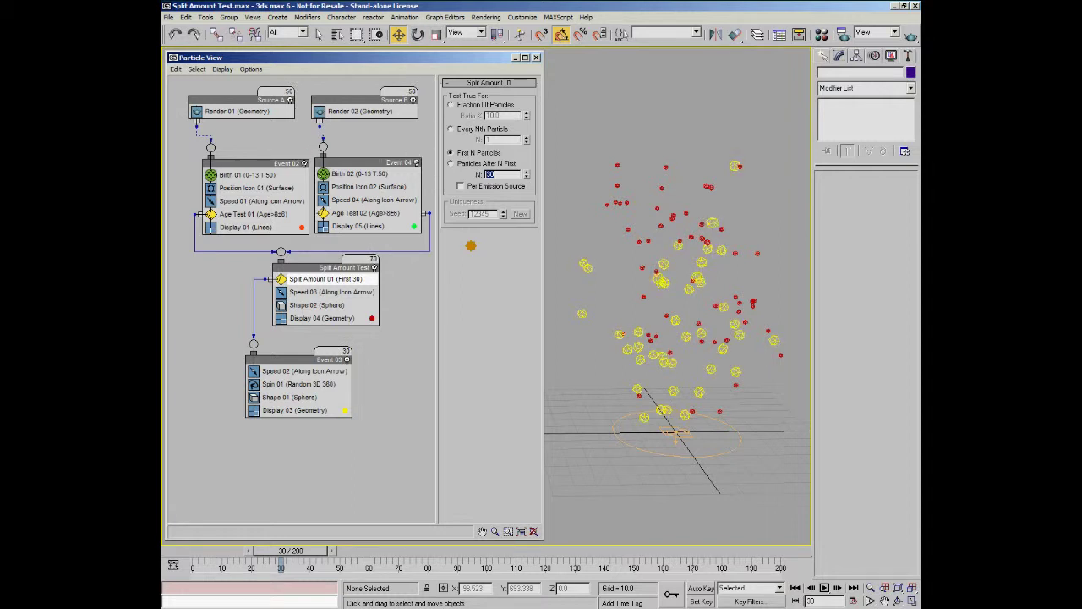
{"action": "left_click", "coordinate": [207, 554]}
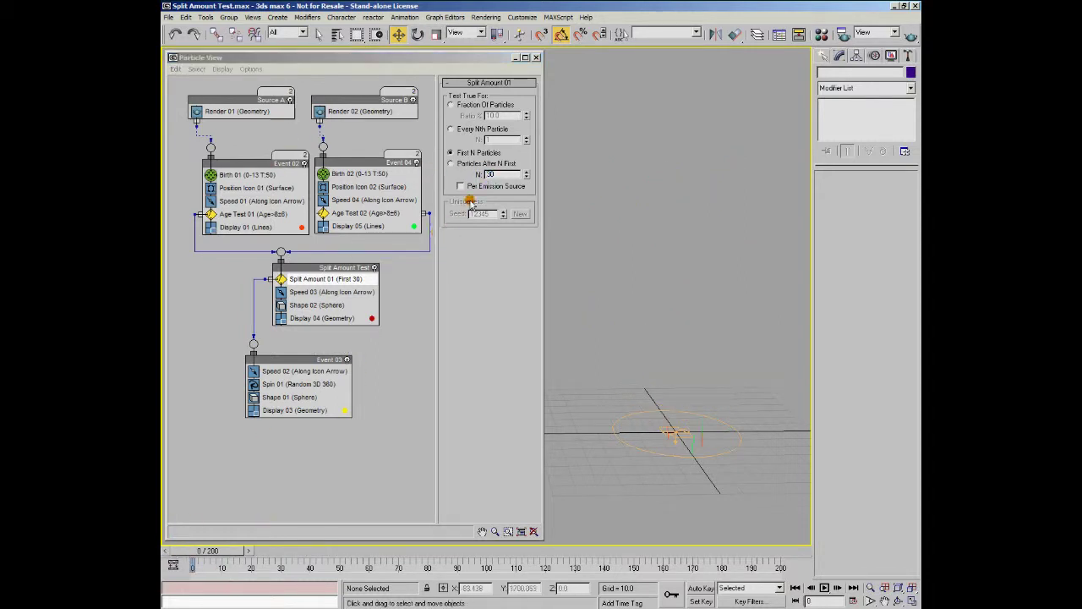
Set N back to 10, switch to Particles After N First, and start the preview.
{"action": "type", "text": "10"}
{"action": "key", "text": "Return"}
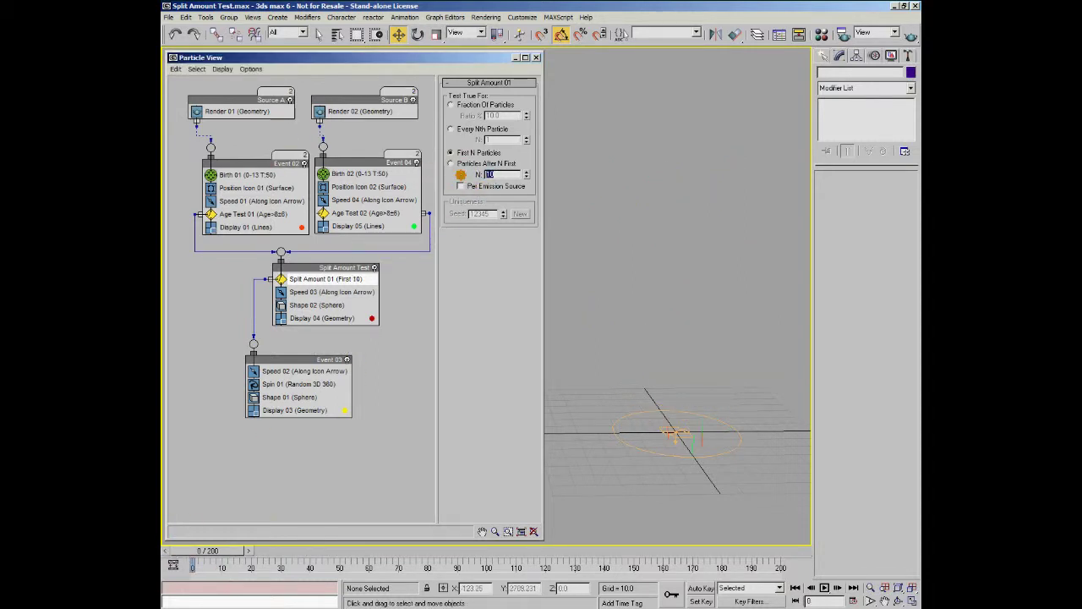
{"action": "left_click", "coordinate": [452, 163]}
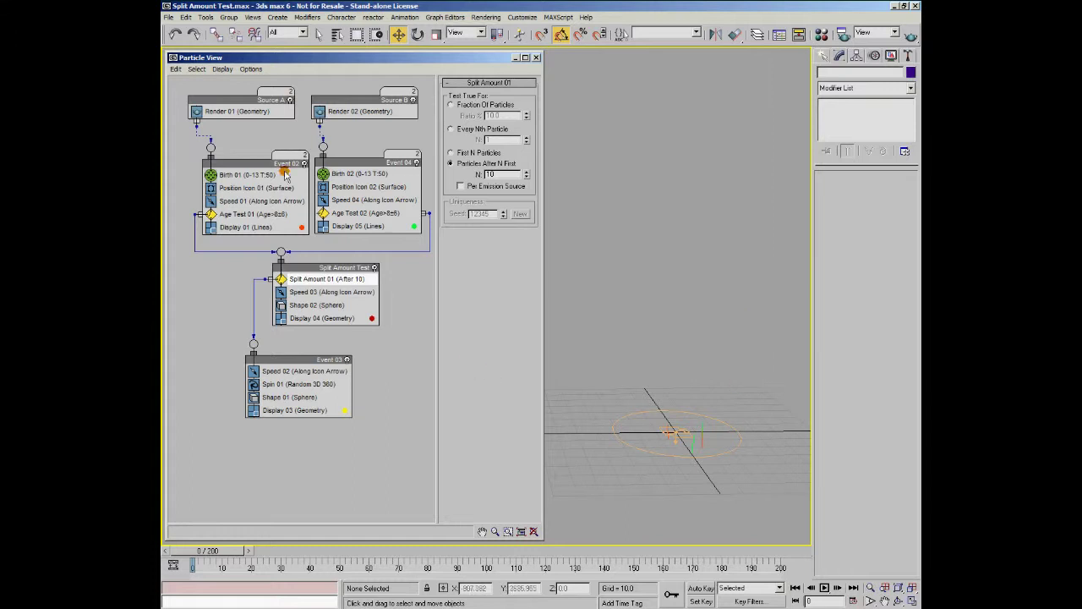
{"action": "left_click", "coordinate": [823, 588]}
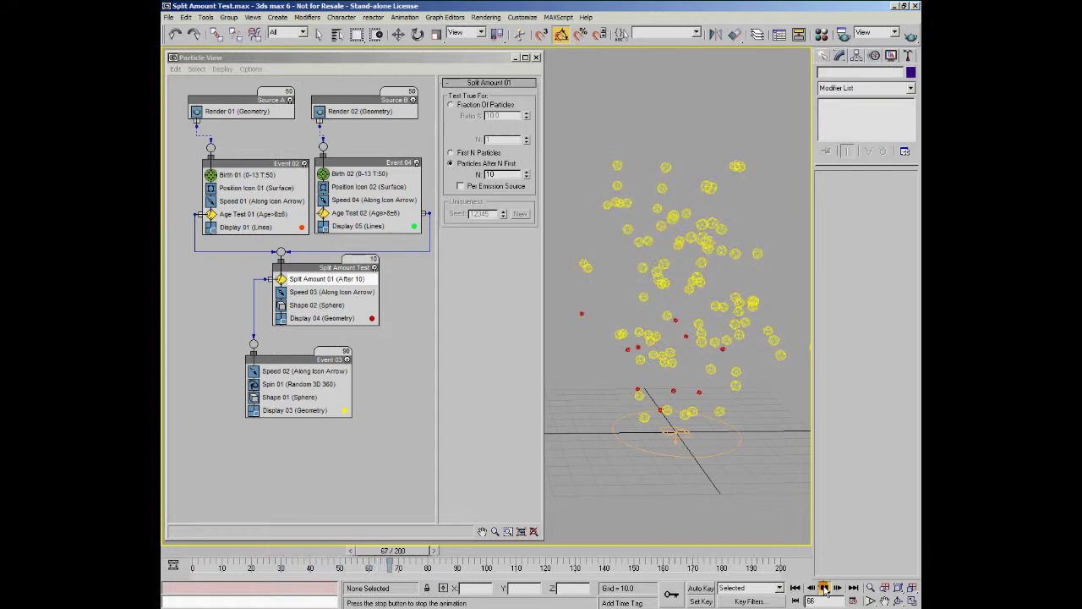
Stop the After 10 preview at frame 77 with 90 particles in Event 03.
{"action": "left_click", "coordinate": [825, 588]}
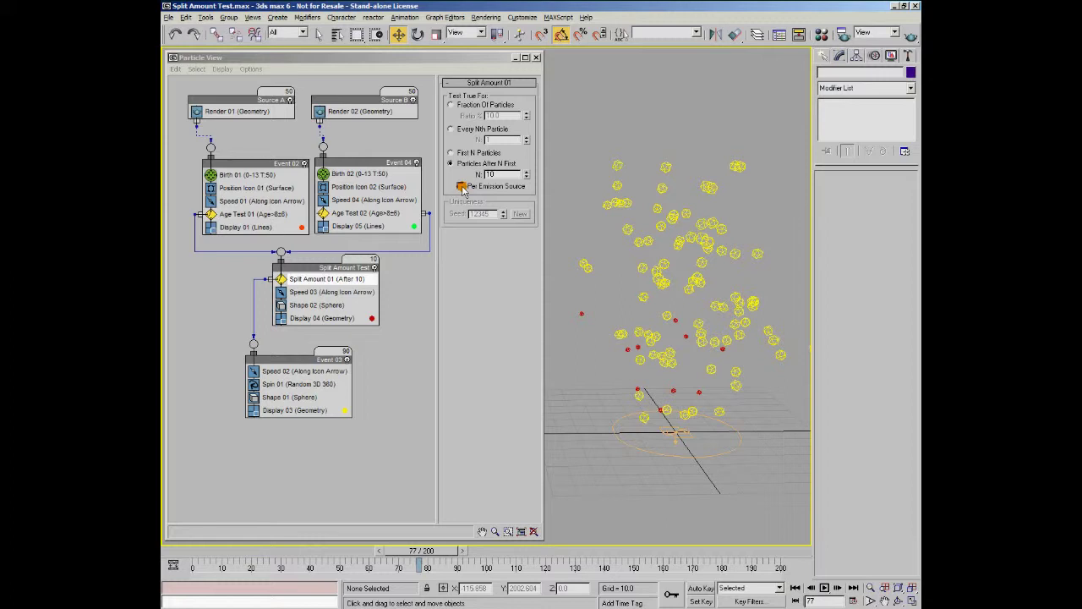
Switch back to First N Particles (N=10) and preview from frame 0 to frame 31.
{"action": "left_click", "coordinate": [452, 153]}
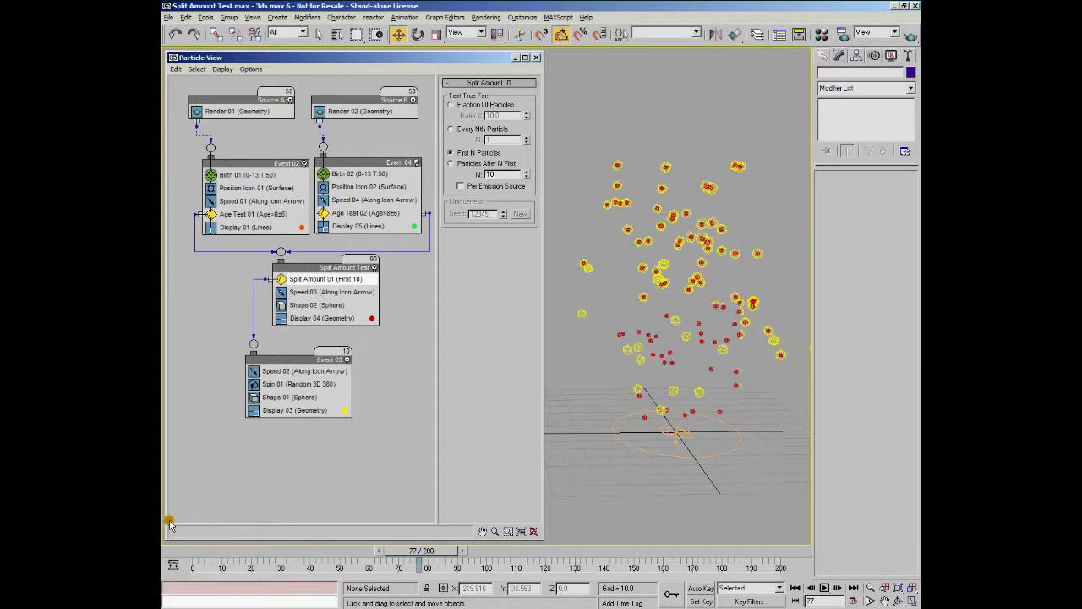
{"action": "left_click", "coordinate": [184, 556]}
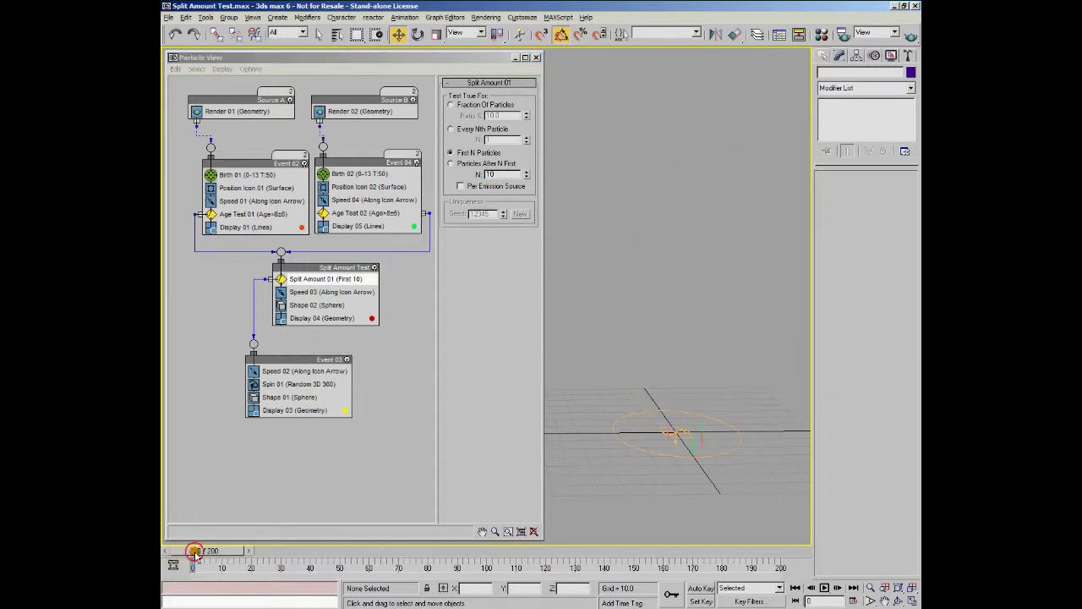
{"action": "left_click", "coordinate": [827, 589]}
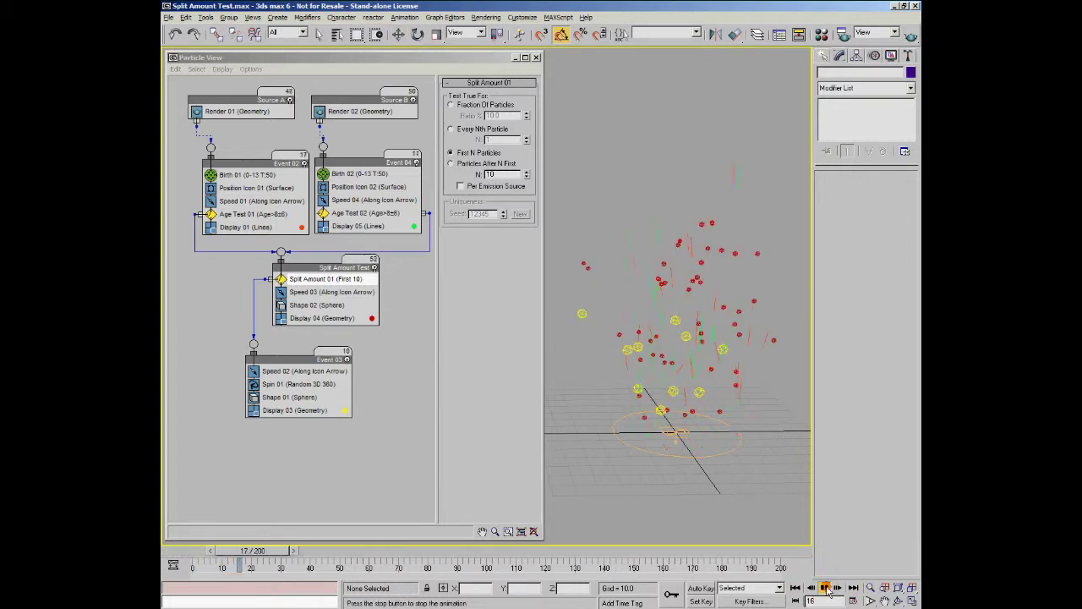
{"action": "left_click", "coordinate": [827, 588]}
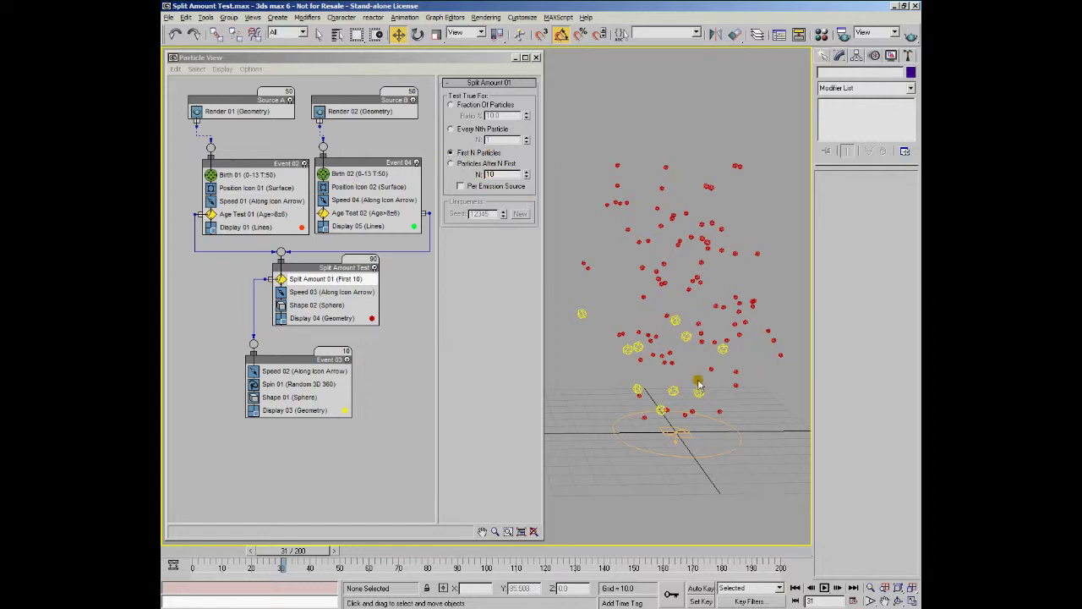
Check Per Emission Source in Split Amount 01, sending 10 particles per source to Event 03.
{"action": "left_click", "coordinate": [461, 186]}
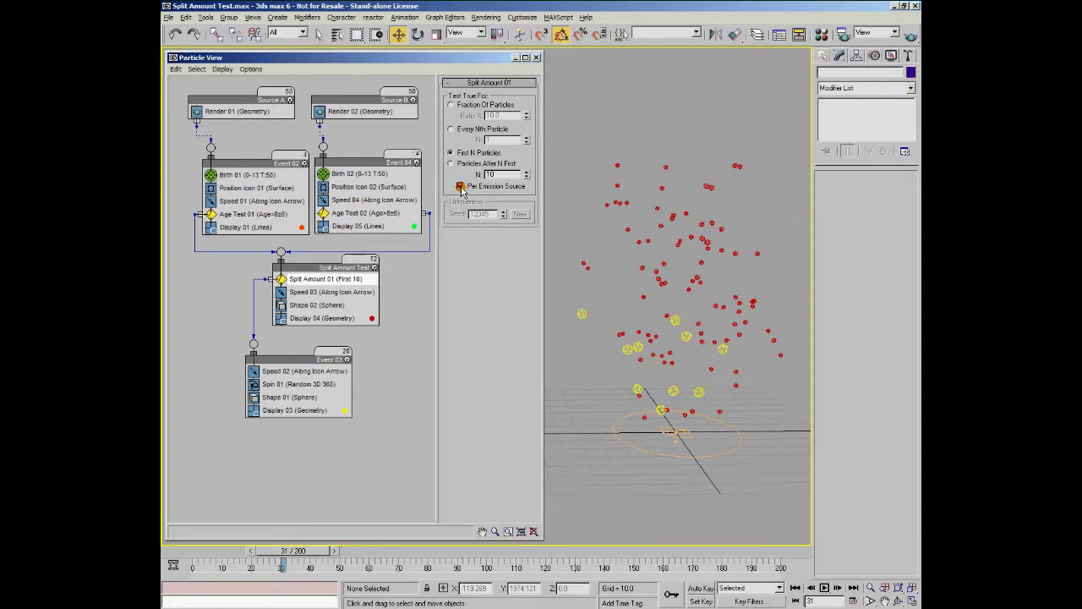